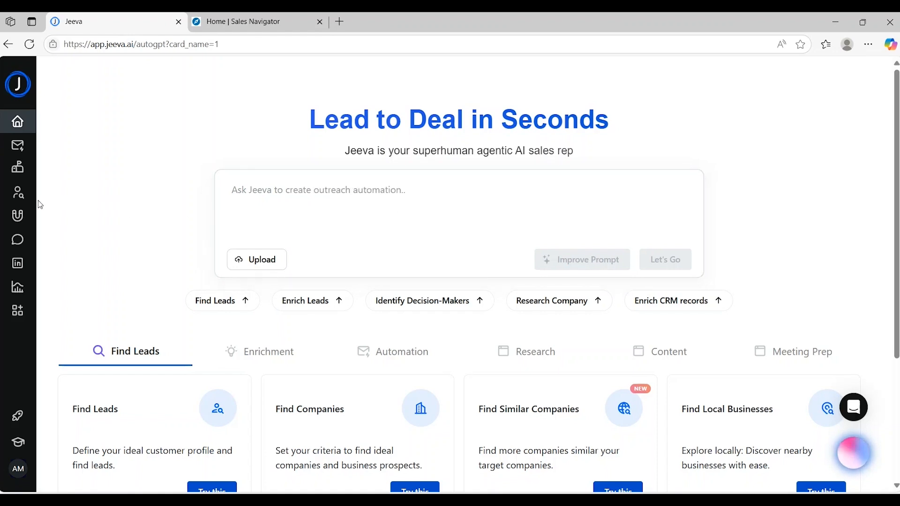
# Start connecting a LinkedIn account in the integrations, entering the account owner's first name as the connection name
pyautogui.moveTo(18, 192)
pyautogui.click(19, 310)
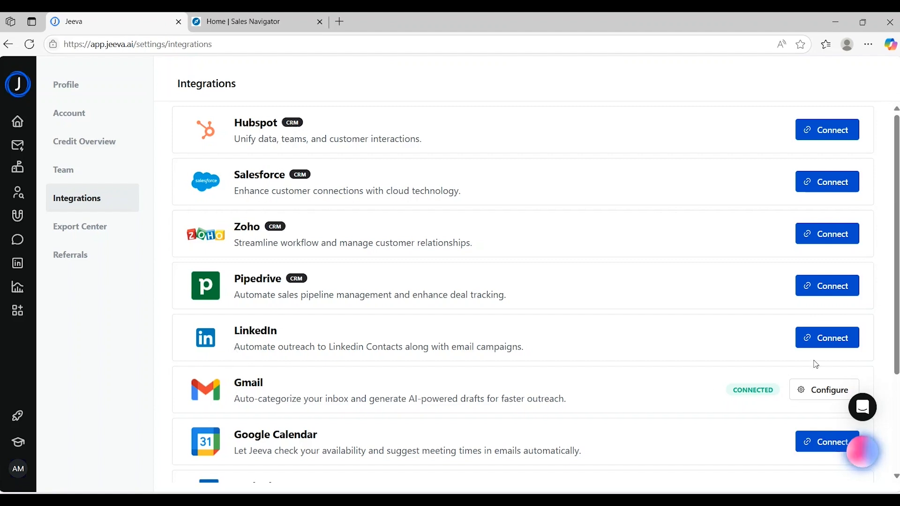
pyautogui.click(817, 343)
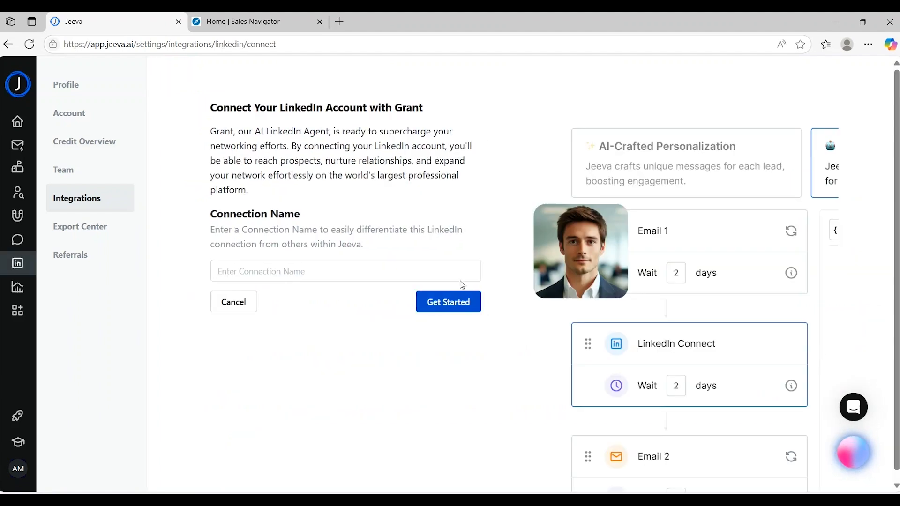
pyautogui.click(357, 272)
pyautogui.write('Arpita')
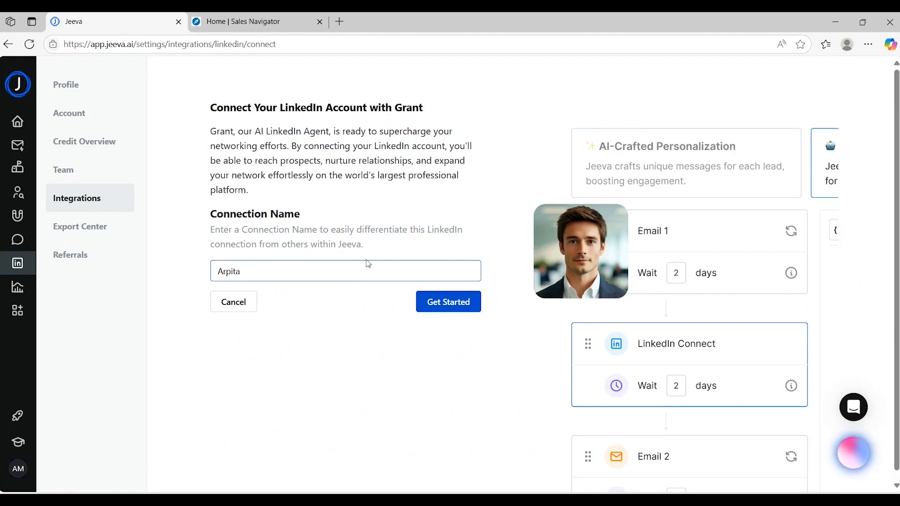
pyautogui.click(427, 314)
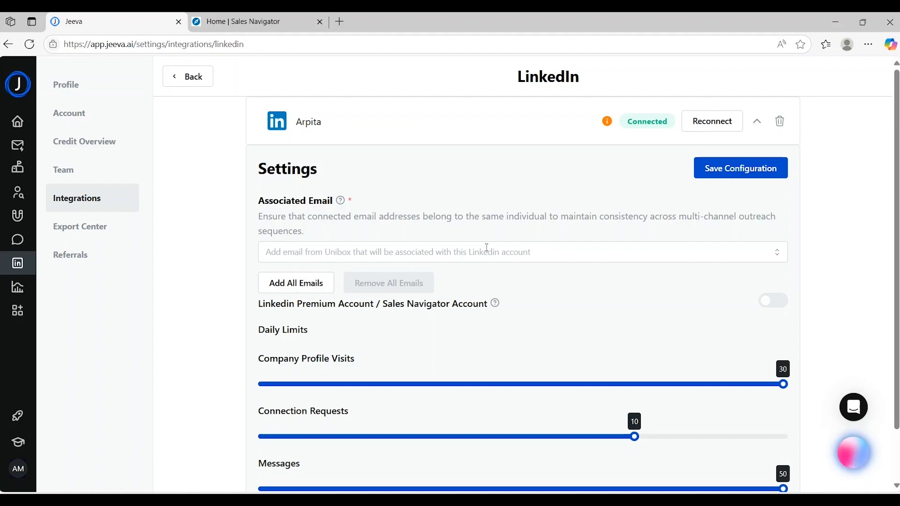
# Associate the available Unibox email address with the LinkedIn account and save the configuration
pyautogui.click(486, 247)
pyautogui.click(445, 292)
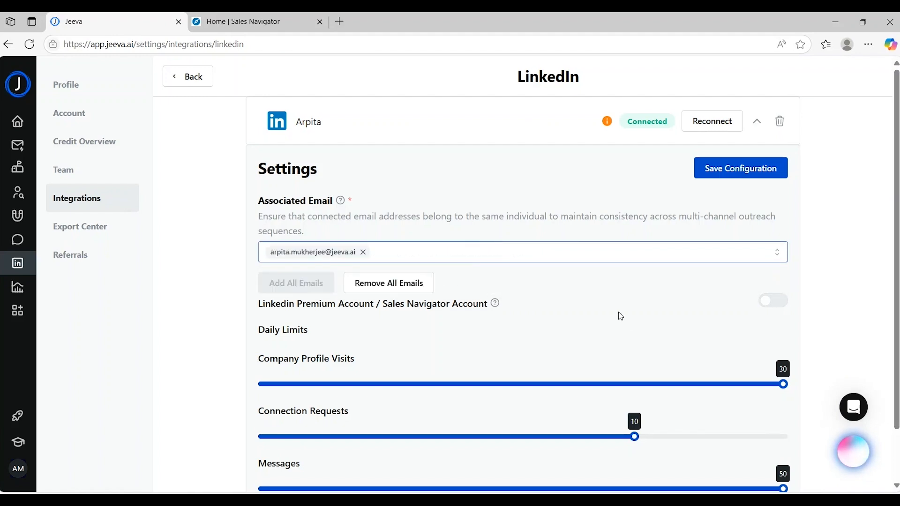
pyautogui.scroll(-2, 617, 311)
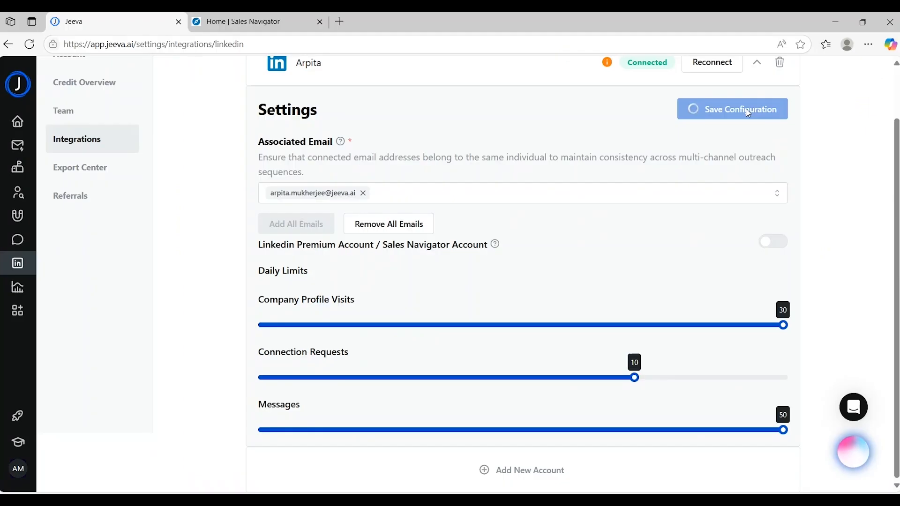
pyautogui.click(747, 111)
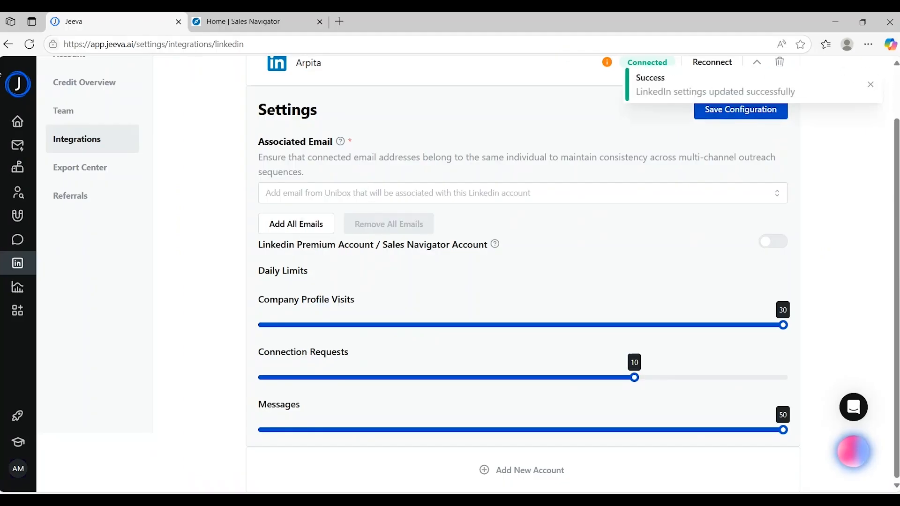
# Switch to LinkedIn Sales Navigator, sign in and open the full set of lead filters
pyautogui.click(19, 124)
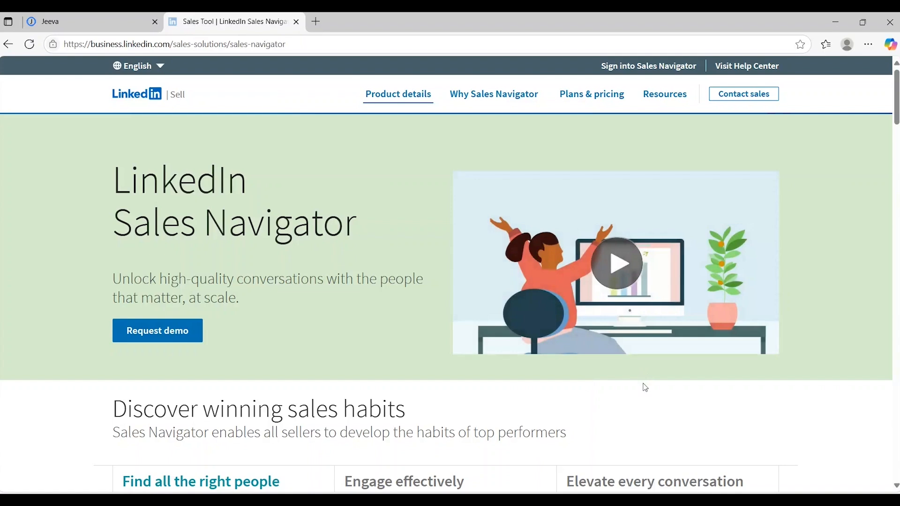
pyautogui.click(674, 66)
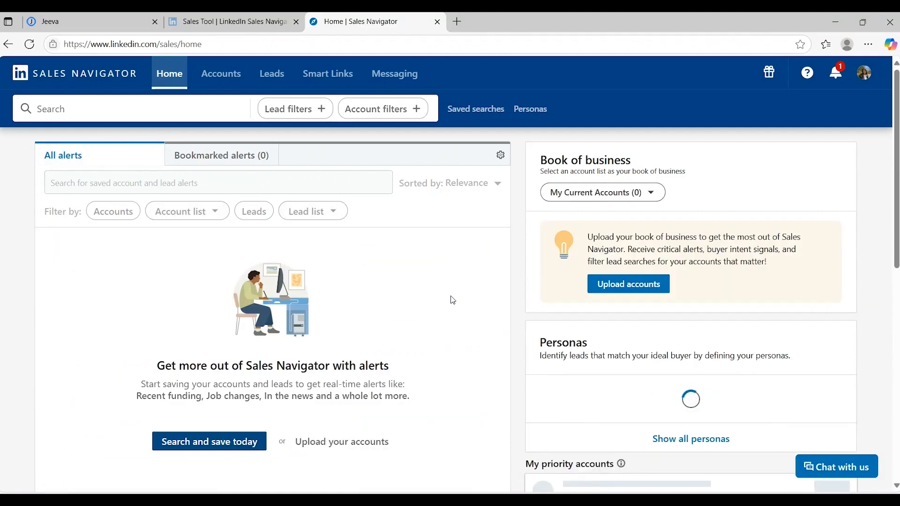
pyautogui.click(295, 110)
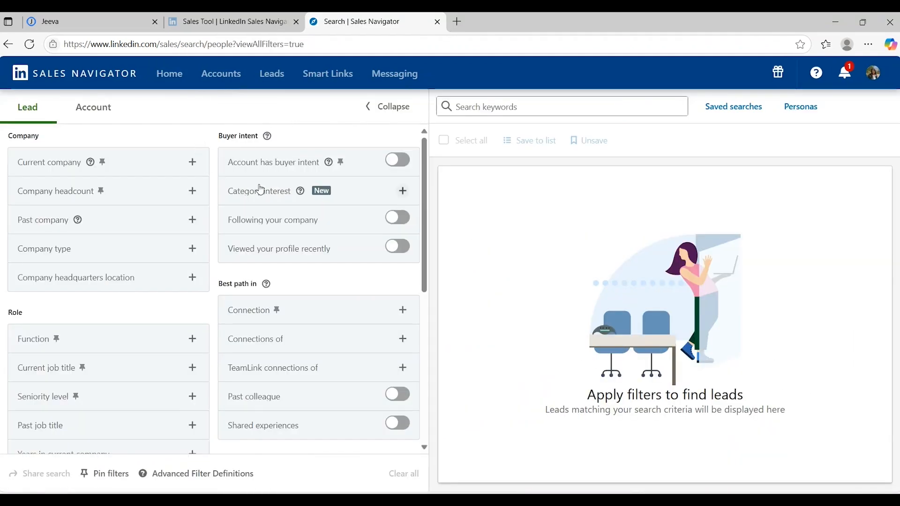
pyautogui.scroll(-5, 252, 170)
pyautogui.scroll(5, 252, 170)
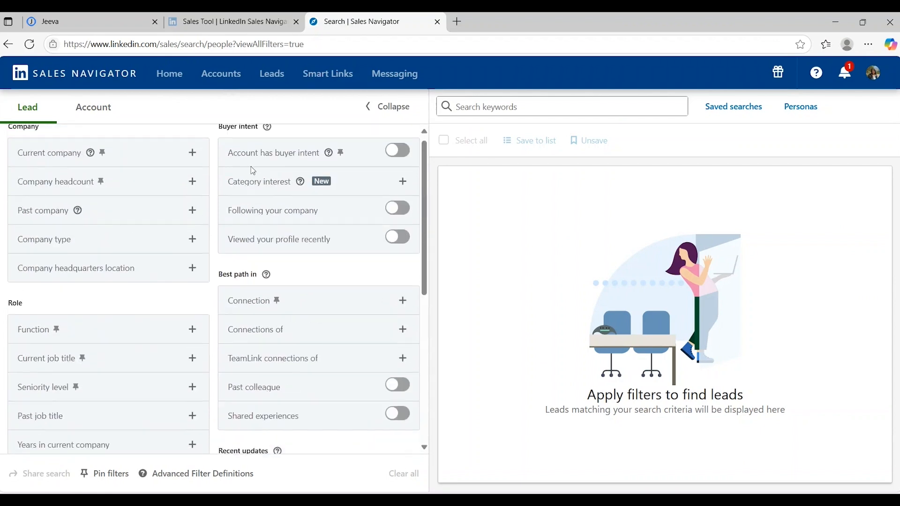
# Filter the leads by the Finance function and the current job title Vice President
pyautogui.scroll(-1, 160, 290)
pyautogui.click(158, 280)
pyautogui.write('fin')
pyautogui.click(153, 325)
pyautogui.scroll(-2, 154, 277)
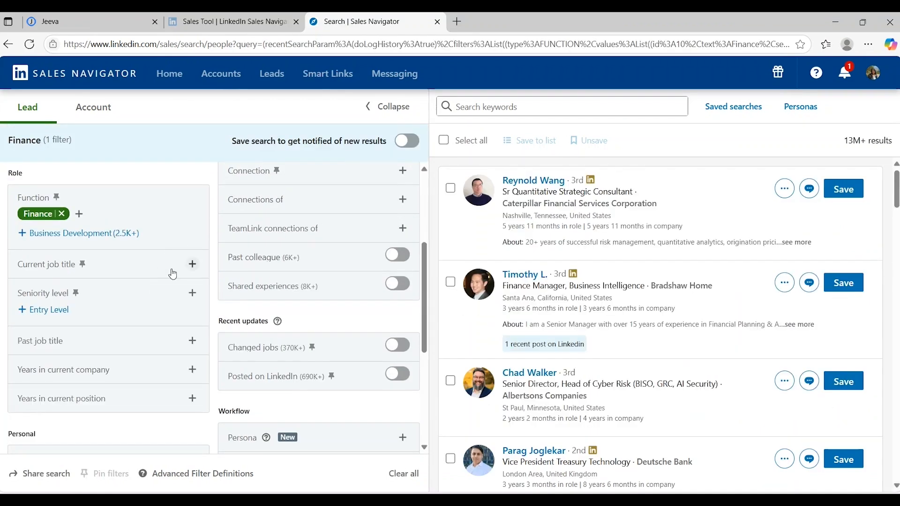
pyautogui.click(173, 272)
pyautogui.write('v')
pyautogui.click(149, 311)
# Restrict the leads to the North America geography and the Financial Services industry
pyautogui.scroll(-3, 142, 237)
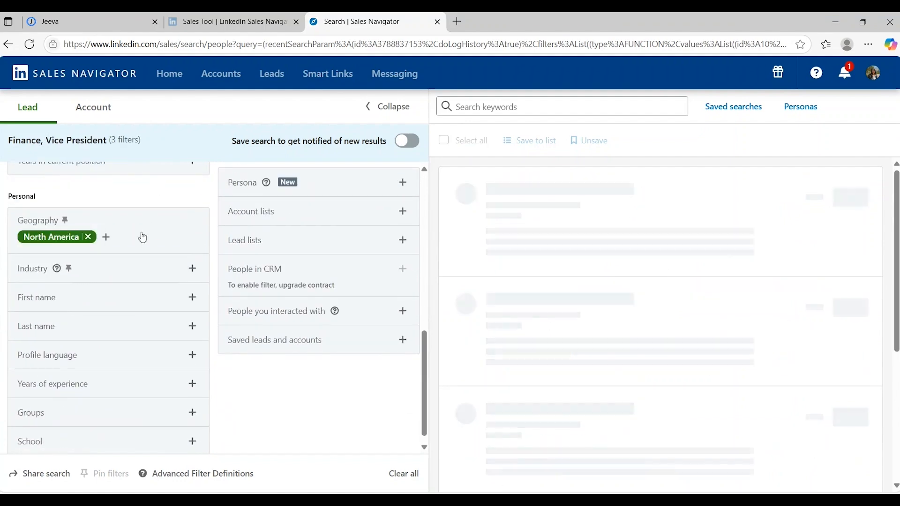
pyautogui.click(139, 272)
pyautogui.click(140, 346)
pyautogui.click(164, 193)
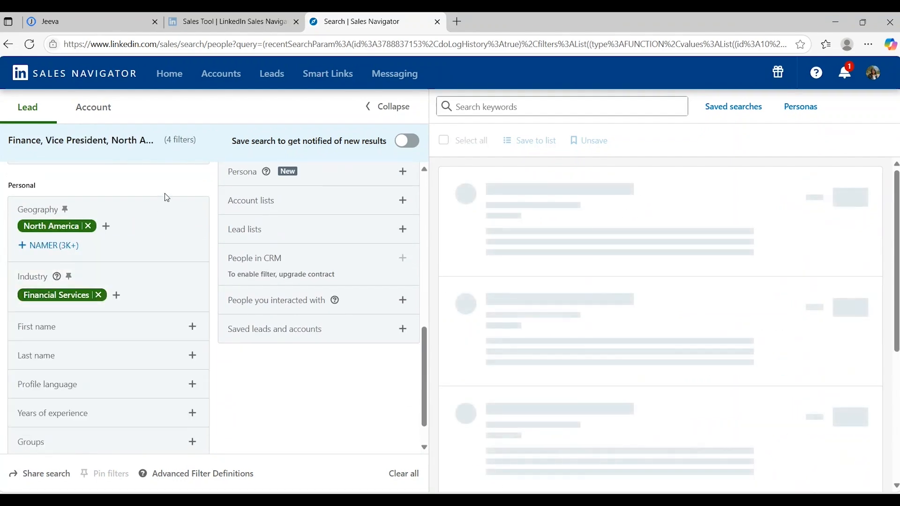
# Limit the leads to people with more than 10 years of experience
pyautogui.scroll(-2, 96, 335)
pyautogui.click(65, 372)
pyautogui.scroll(-2, 72, 408)
pyautogui.click(75, 373)
pyautogui.click(236, 336)
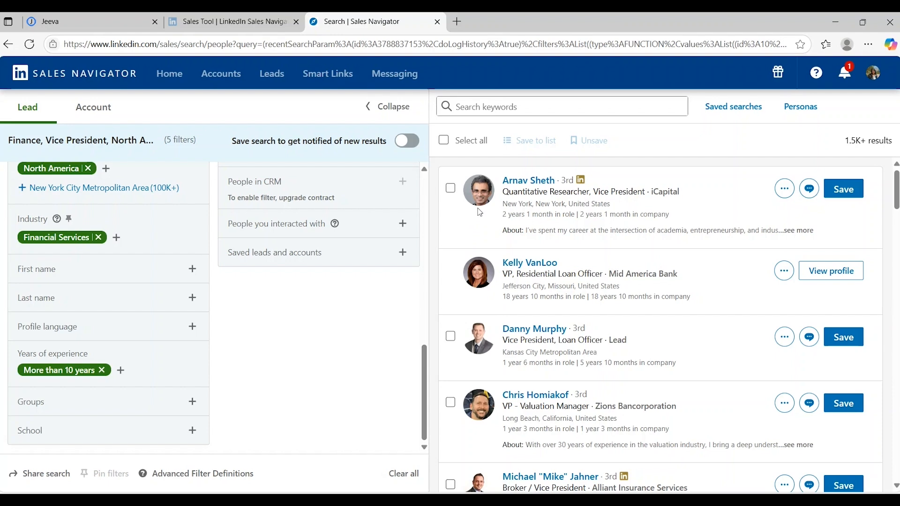
# Copy the lead search URL, switch back to Jeeva and create a new automation of the LinkedIn Sales Navigator type
pyautogui.click(434, 45)
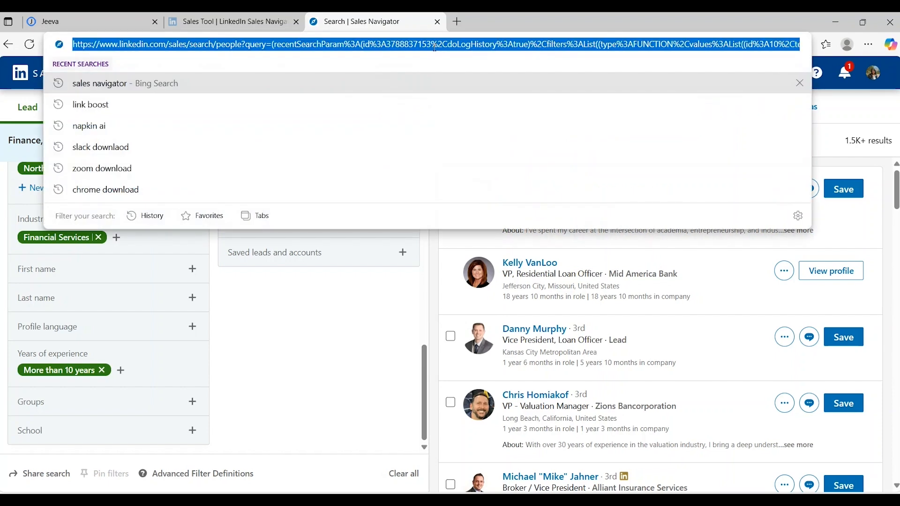
pyautogui.click(93, 14)
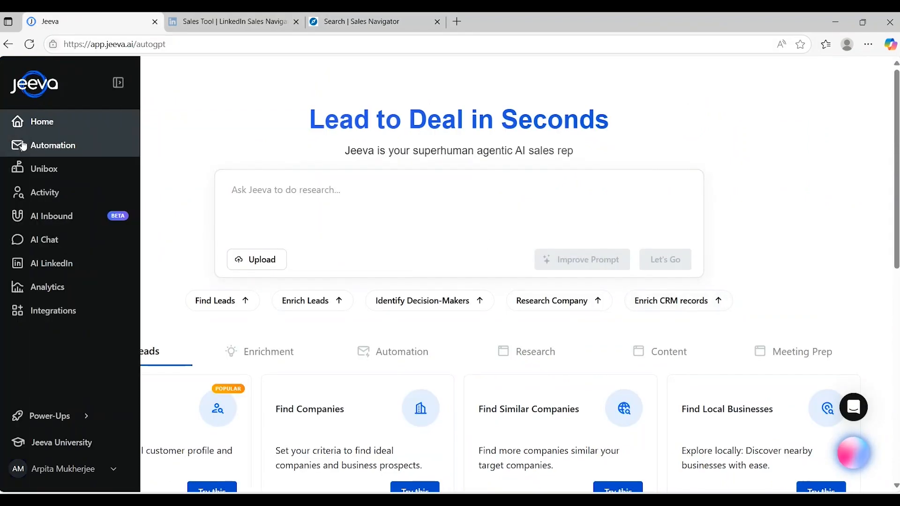
pyautogui.click(28, 145)
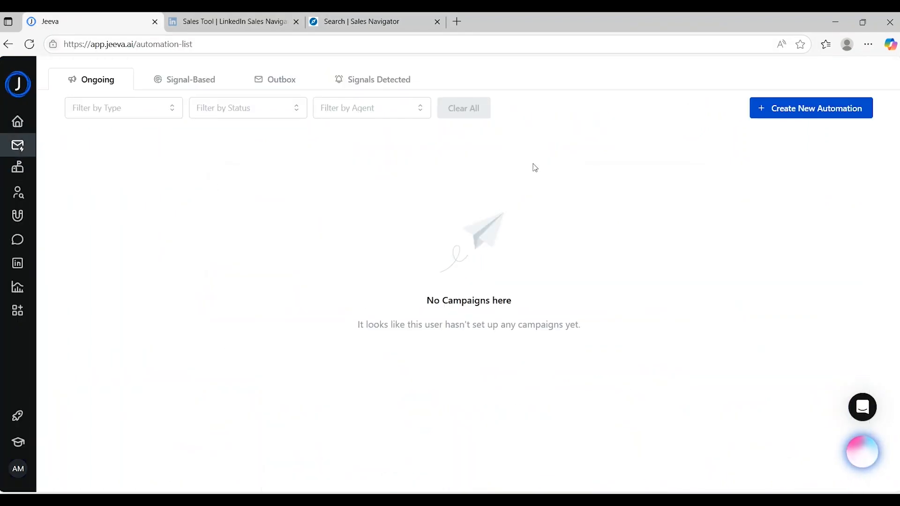
pyautogui.click(814, 118)
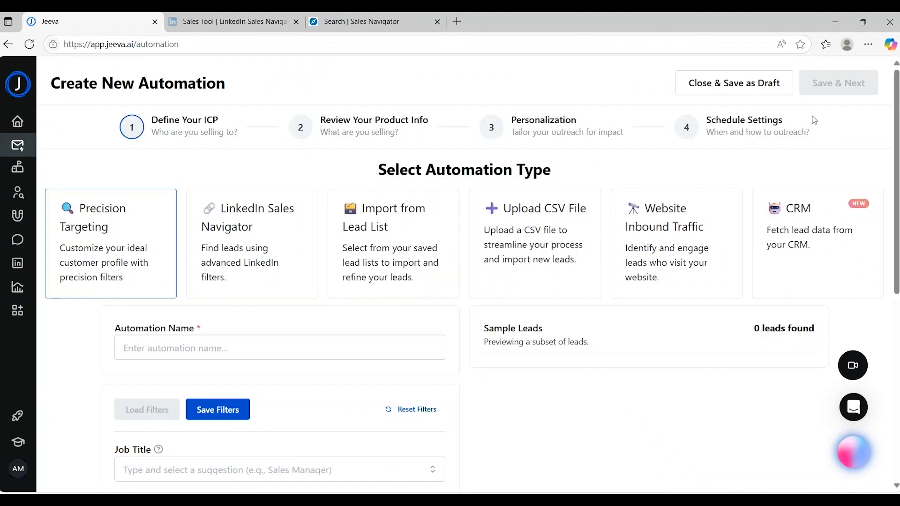
pyautogui.click(227, 219)
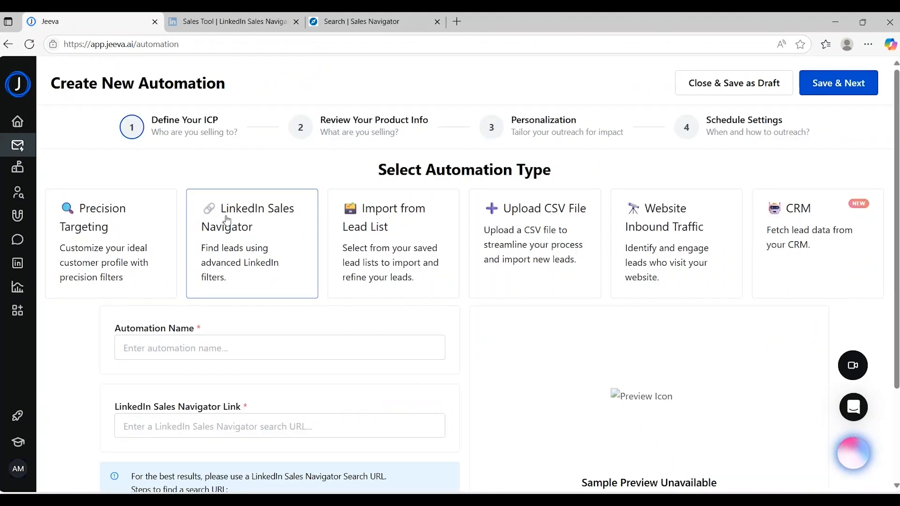
# Name the automation Test 1, paste the copied search URL as its Sales Navigator link and save this stage
pyautogui.click(208, 350)
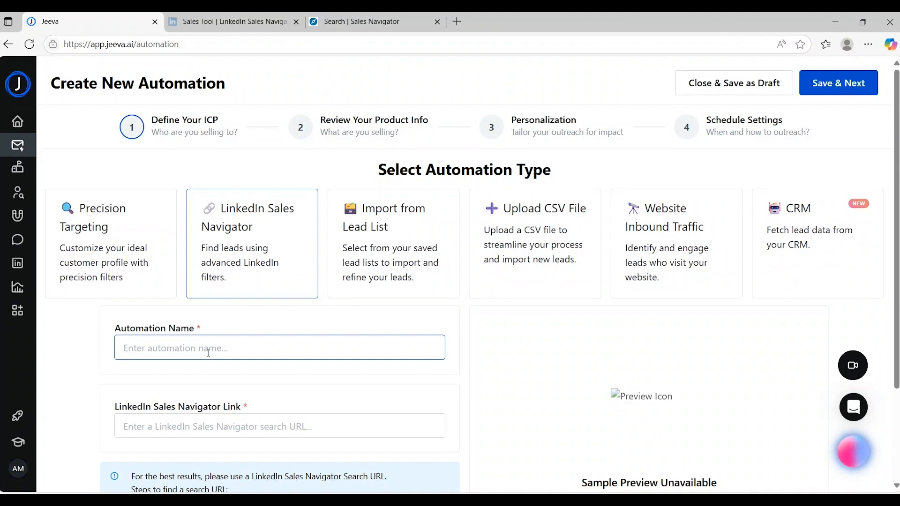
pyautogui.write('Tes')
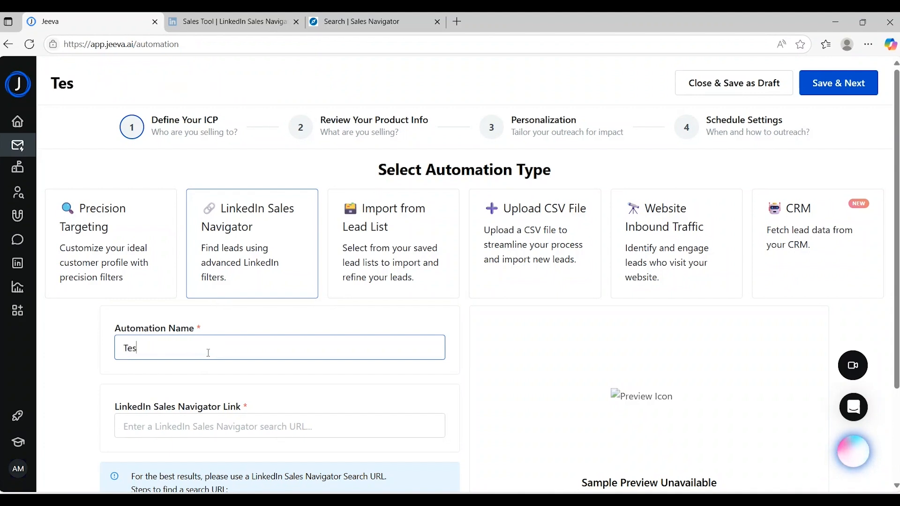
pyautogui.write('t 1')
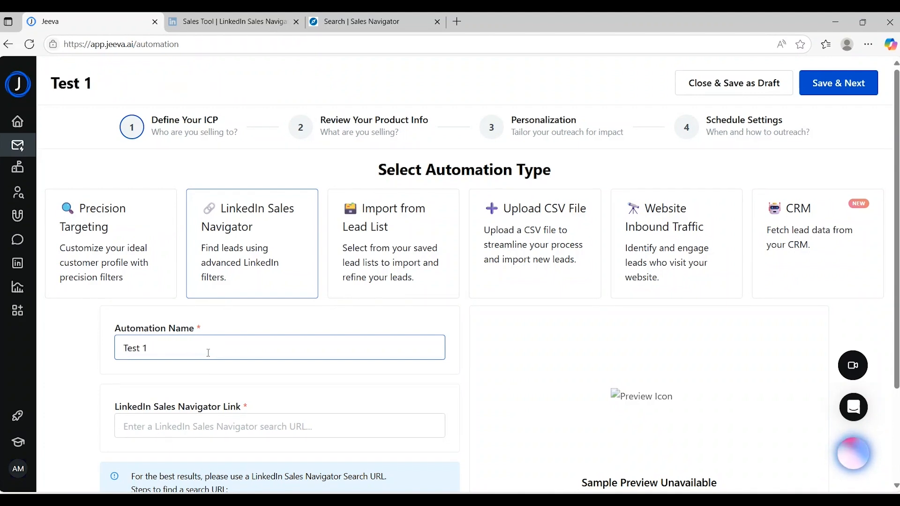
pyautogui.click(182, 422)
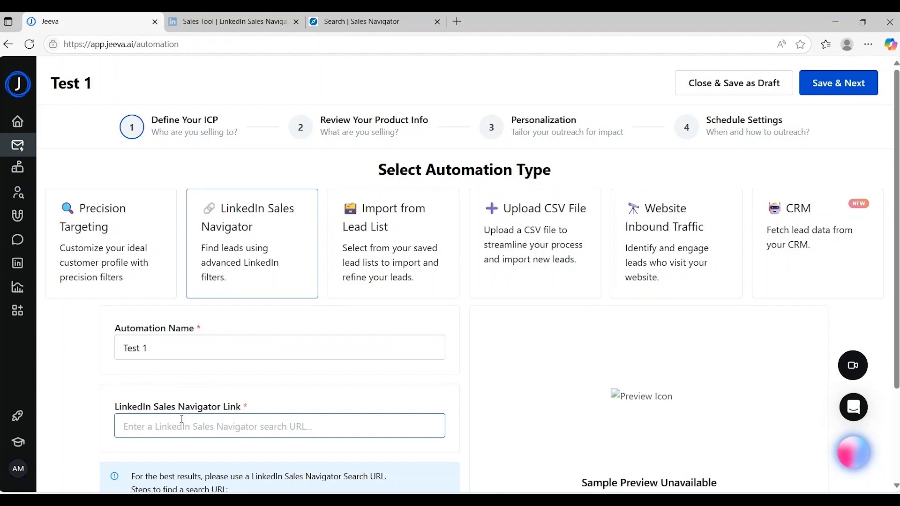
pyautogui.hotkey('ctrl', 'v')
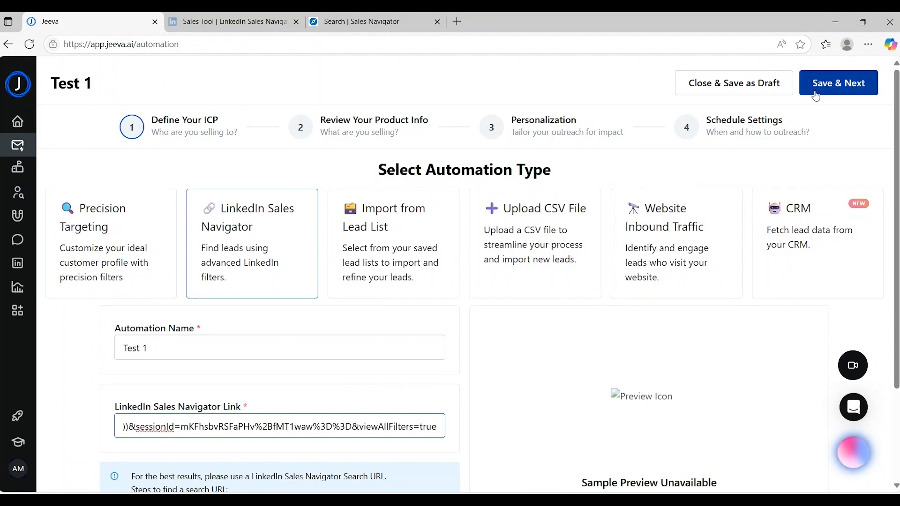
pyautogui.click(837, 83)
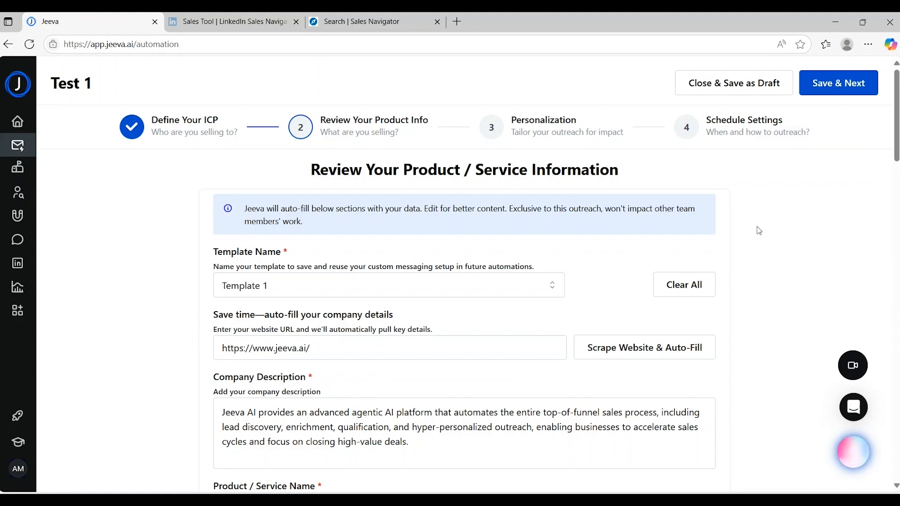
# Review the auto-filled product and service information from Template 1 and continue to the personalization stage
pyautogui.scroll(-20, 758, 231)
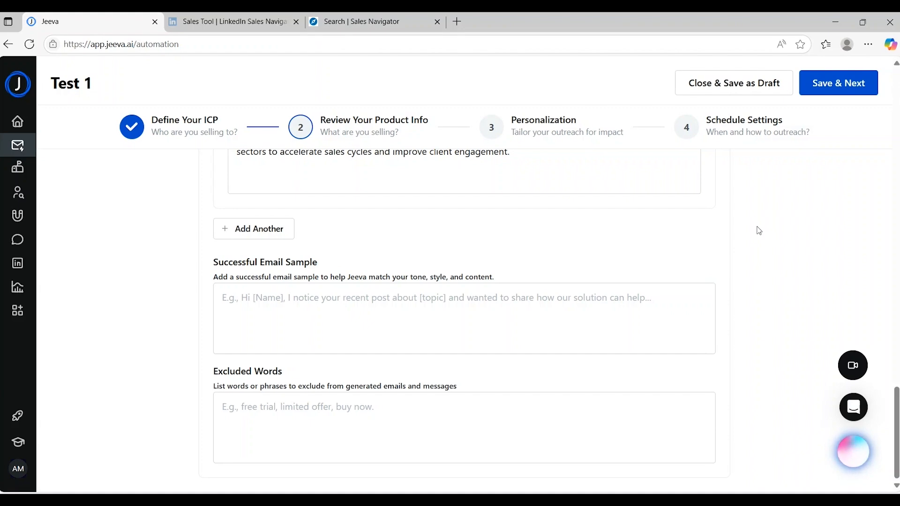
pyautogui.scroll(20, 758, 230)
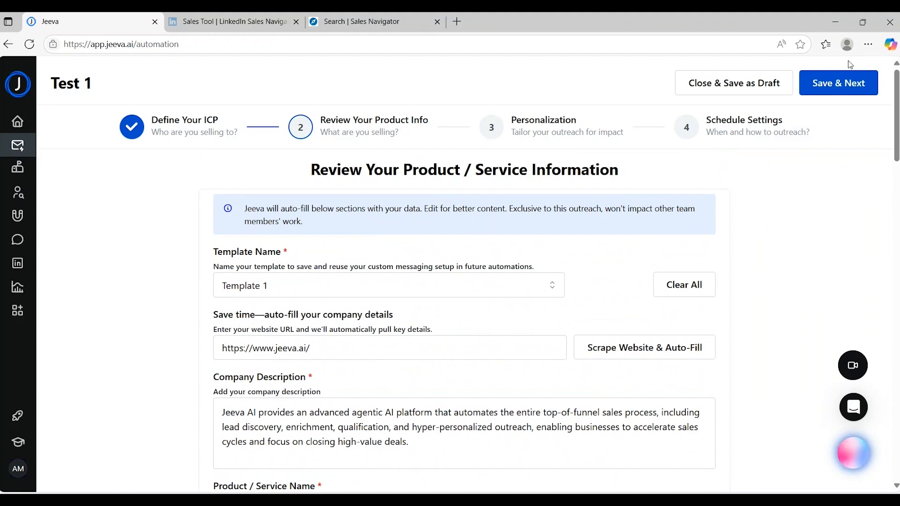
pyautogui.click(845, 85)
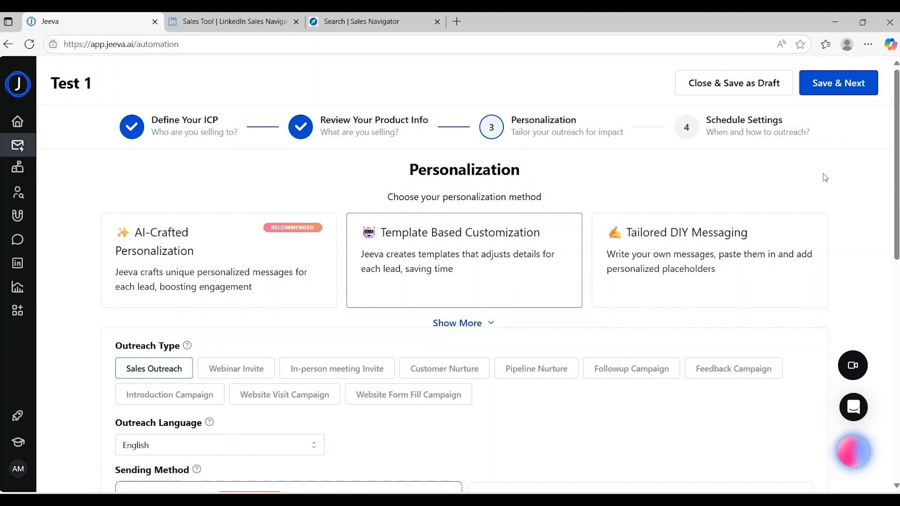
# Set the sending method to Automatic Sending and delete the default email steps from the outreach sequence
pyautogui.scroll(-3, 825, 177)
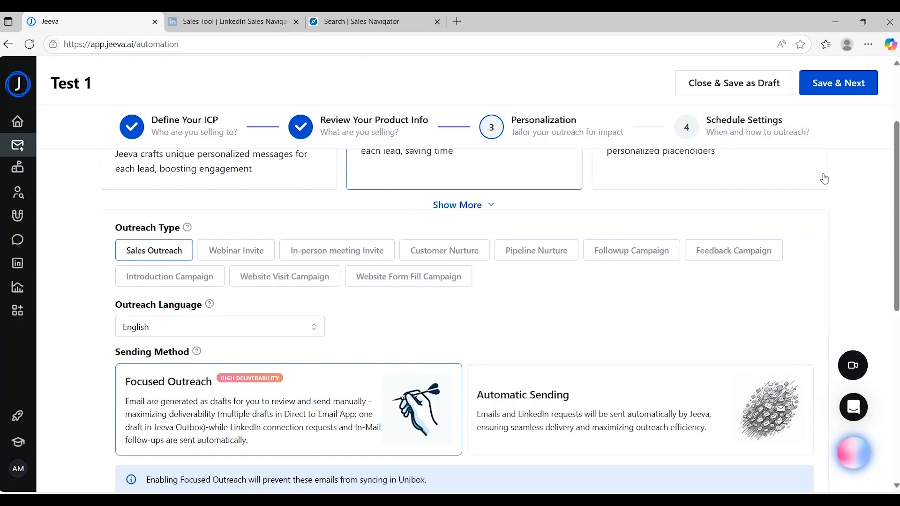
pyautogui.scroll(-2, 833, 170)
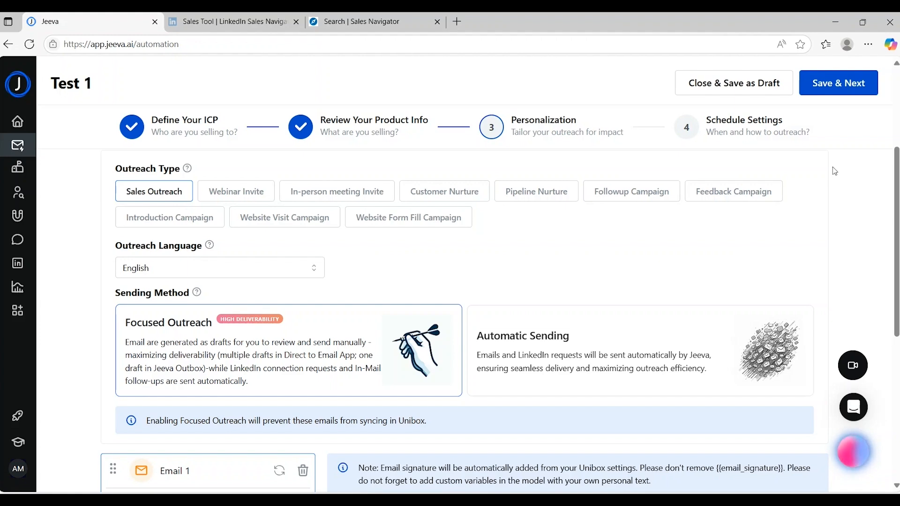
pyautogui.scroll(-4, 832, 167)
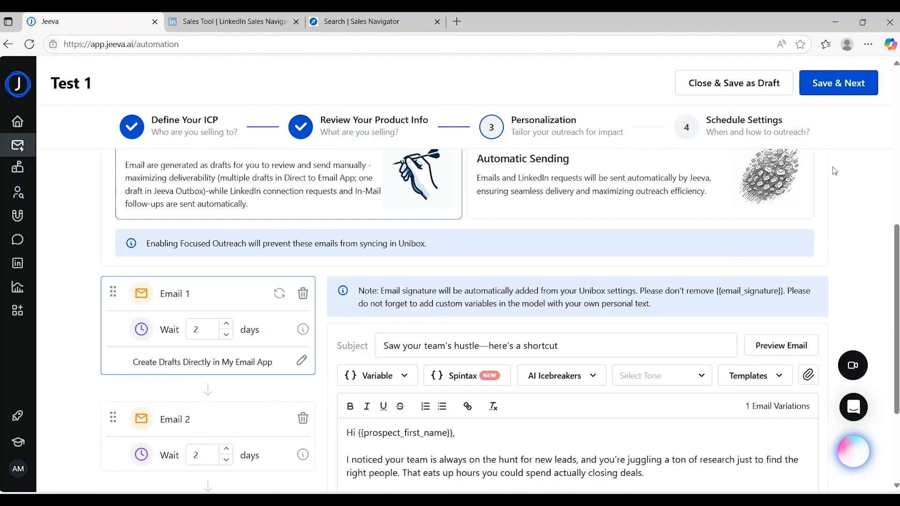
pyautogui.scroll(5, 305, 293)
pyautogui.scroll(-5, 306, 291)
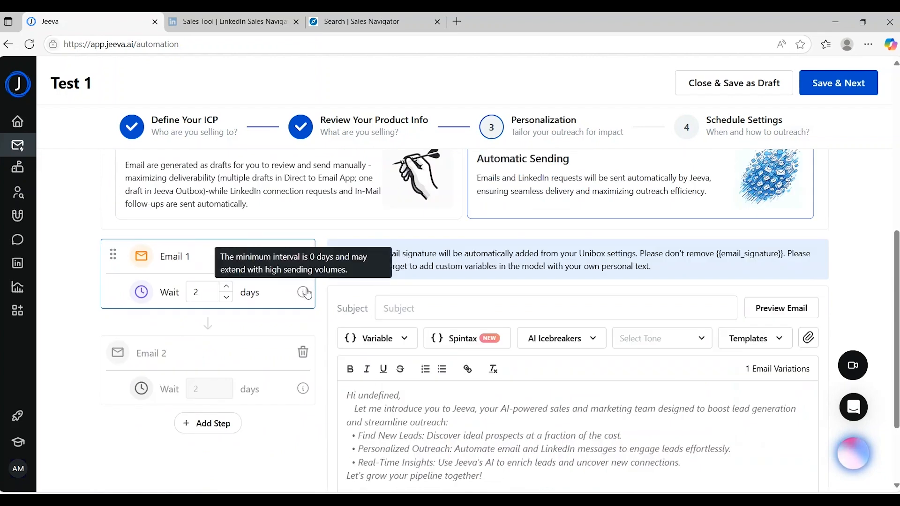
pyautogui.scroll(5, 306, 265)
pyautogui.scroll(-5, 307, 265)
pyautogui.click(303, 256)
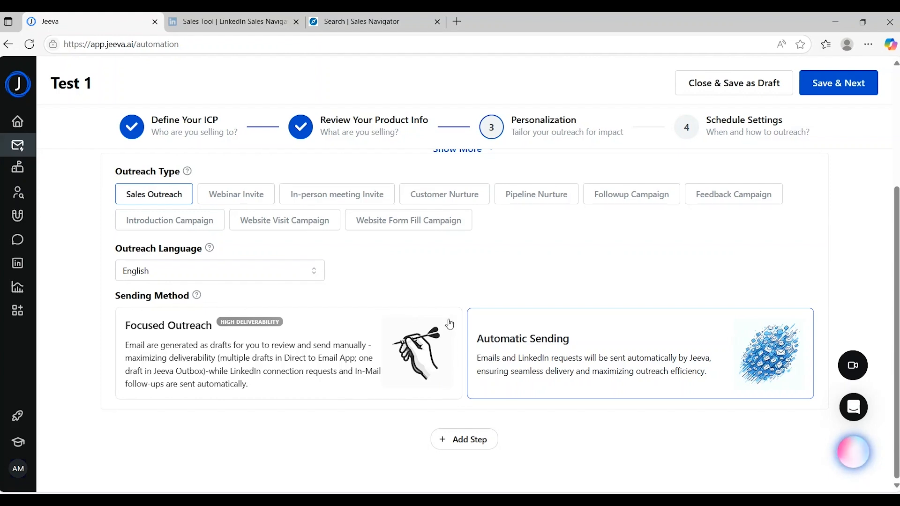
# Add a LinkedIn Connect step to the outreach sequence and try the Send Without Message option before restoring its message
pyautogui.click(454, 435)
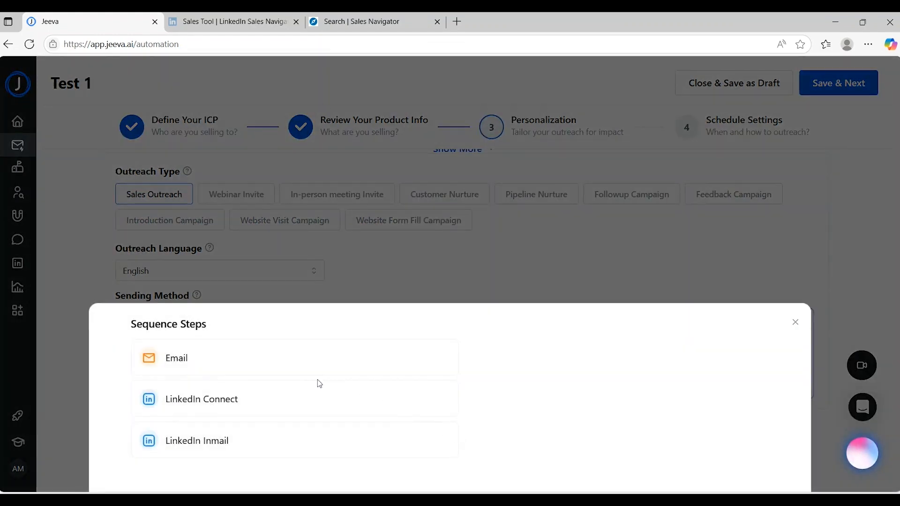
pyautogui.click(190, 399)
pyautogui.scroll(-4, 429, 310)
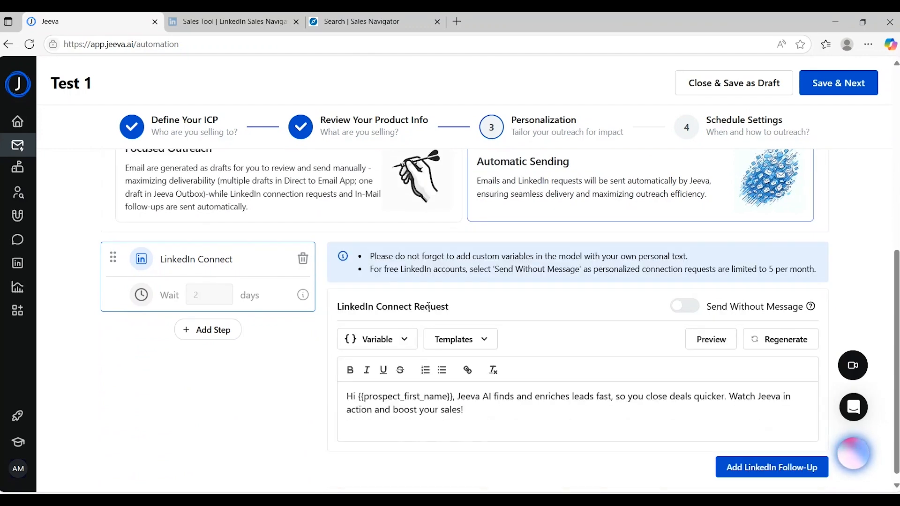
pyautogui.click(679, 307)
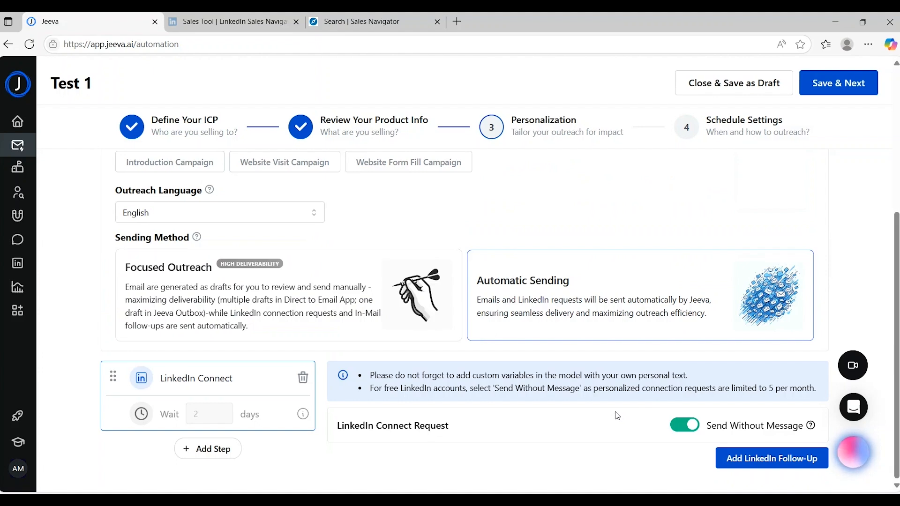
pyautogui.click(692, 424)
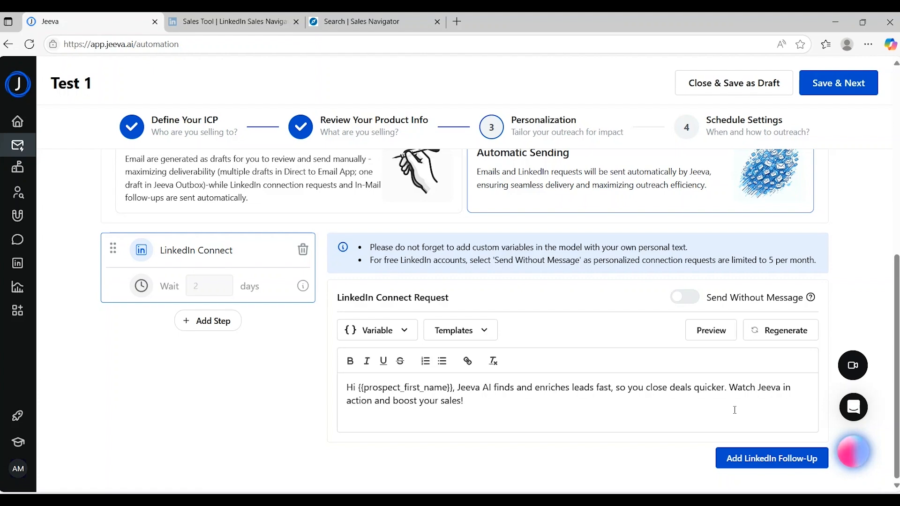
# Try a LinkedIn follow-up with a 1-day wait after the connection request, and clear the LinkedIn Connect step from the sequence
pyautogui.click(735, 458)
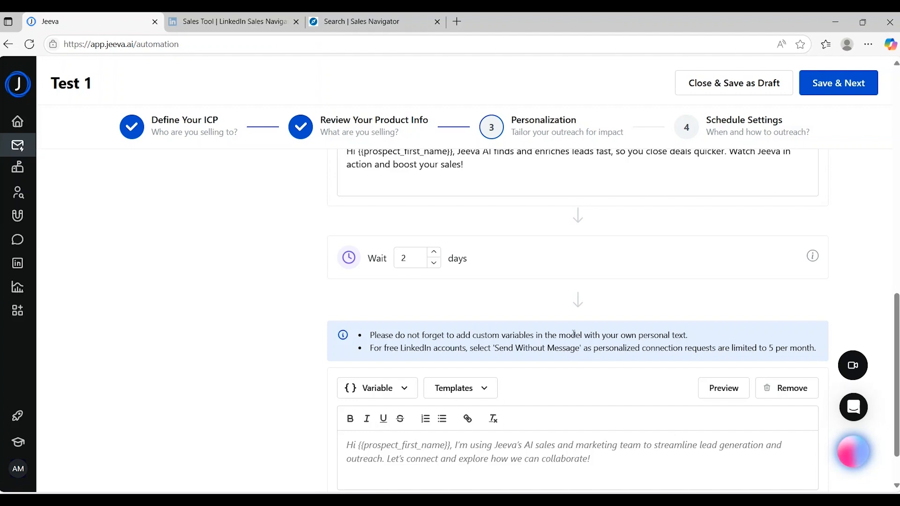
pyautogui.click(433, 263)
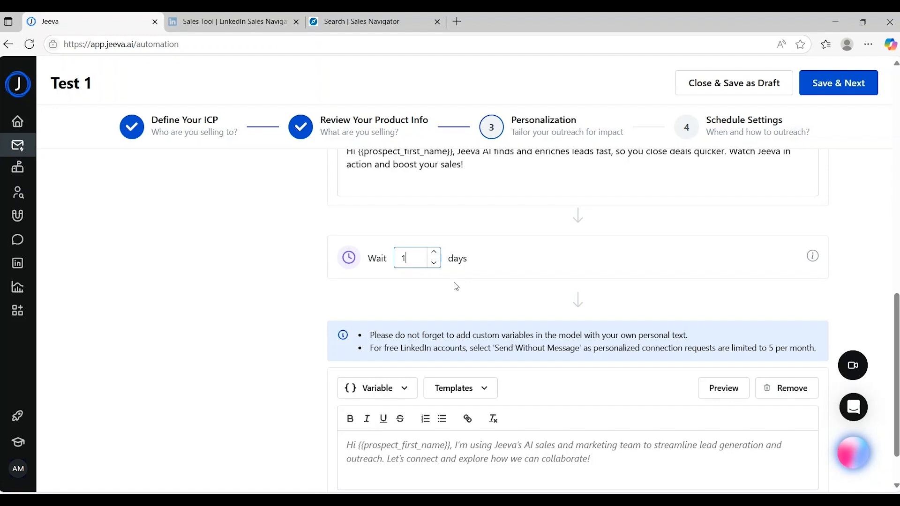
pyautogui.scroll(-1, 456, 286)
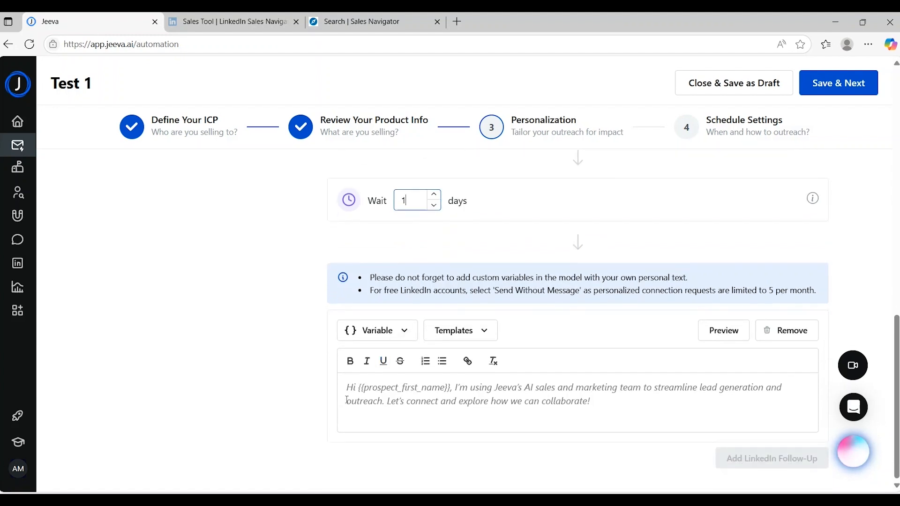
pyautogui.click(341, 405)
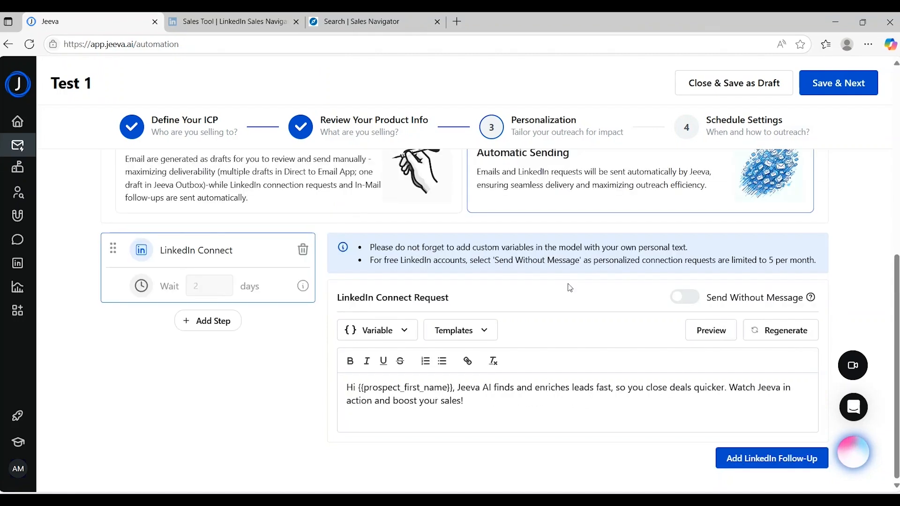
pyautogui.scroll(5, 333, 266)
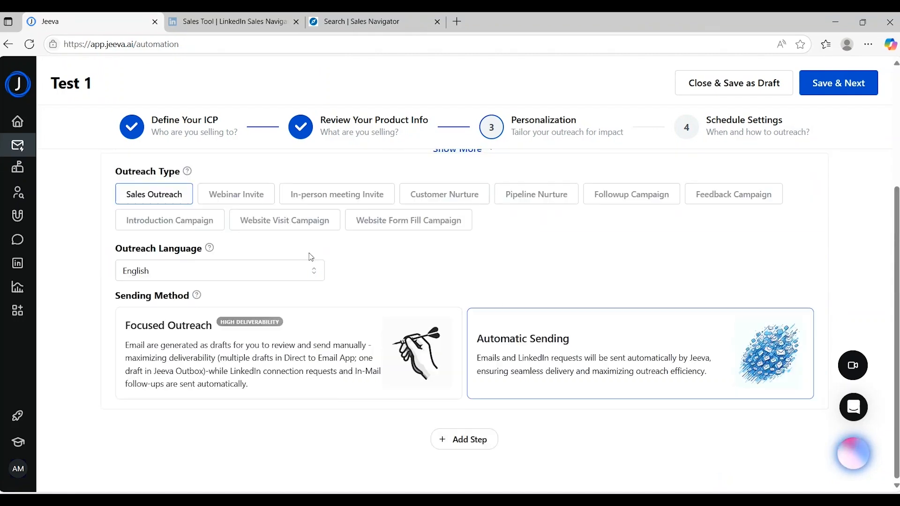
# Add a LinkedIn InMail step with a LinkedIn follow-up to the sequence and save the personalization stage
pyautogui.click(475, 440)
pyautogui.click(426, 441)
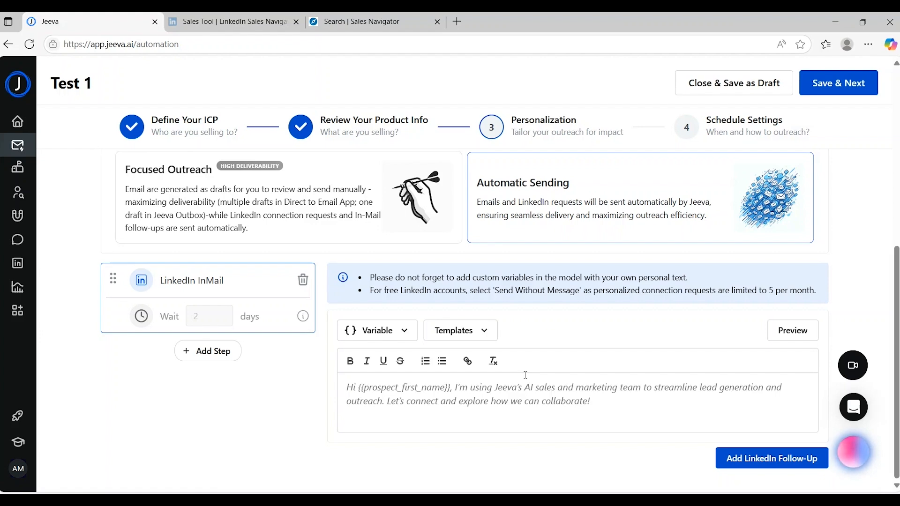
pyautogui.click(726, 459)
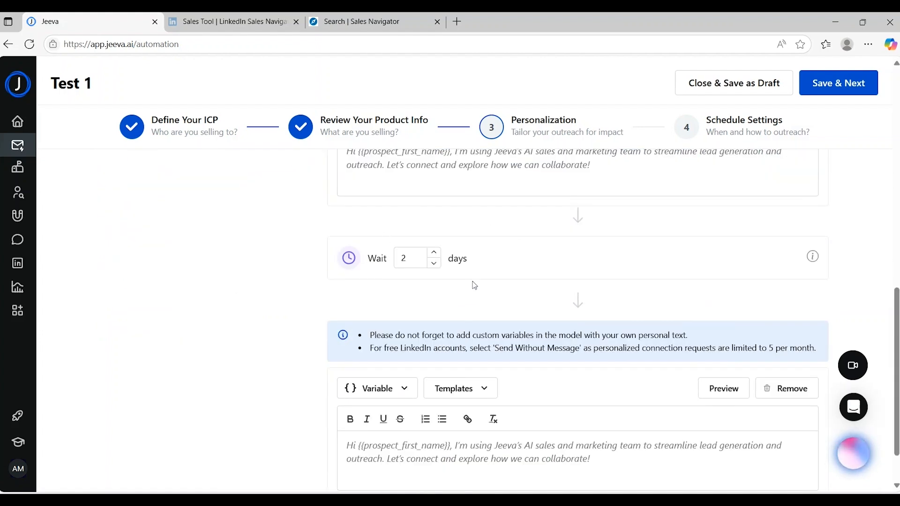
pyautogui.scroll(-1, 474, 285)
pyautogui.click(418, 399)
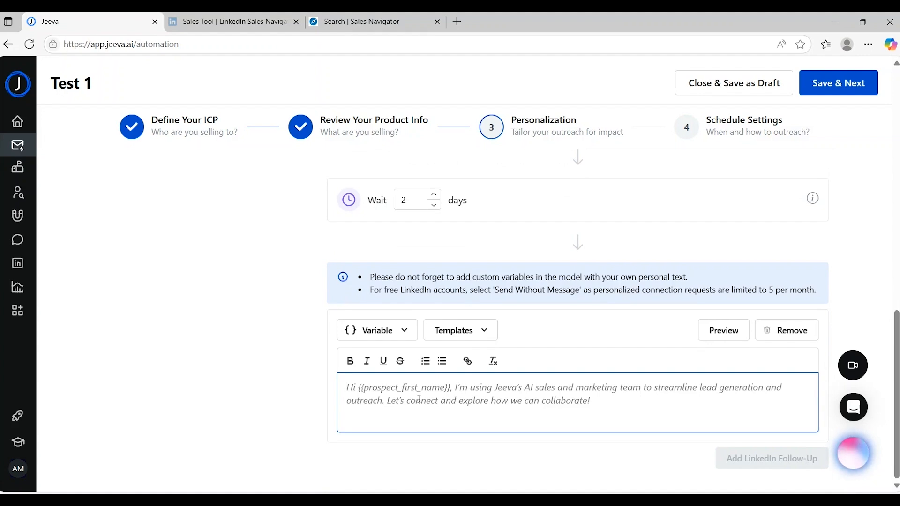
pyautogui.scroll(10, 419, 399)
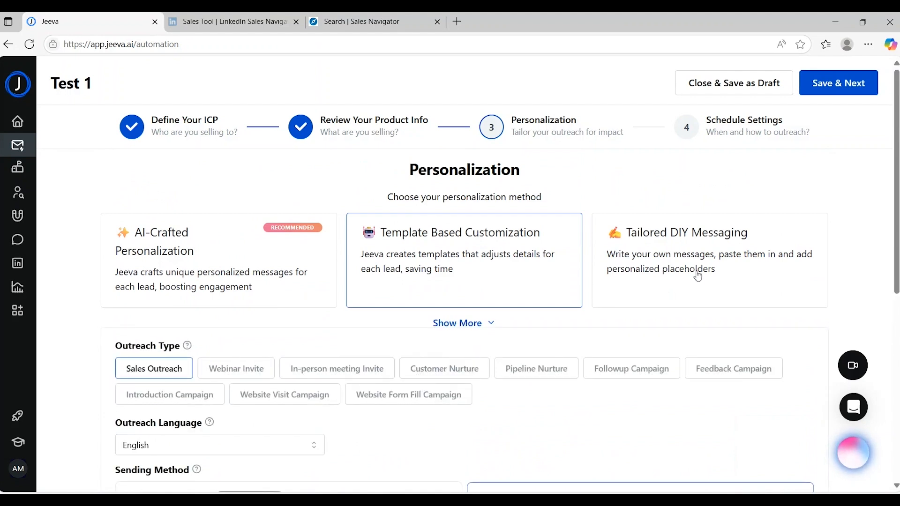
pyautogui.click(858, 83)
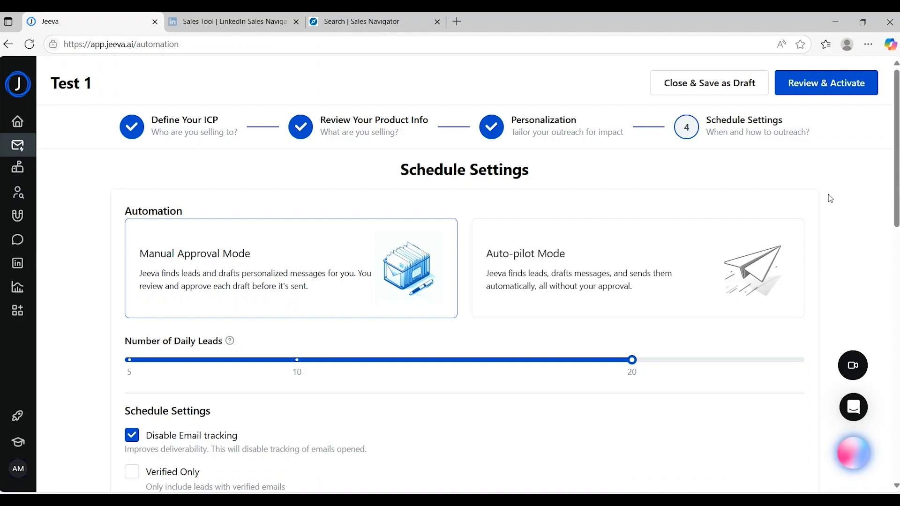
# Set the automation to Auto-pilot Mode and the number of daily leads to 25
pyautogui.click(708, 249)
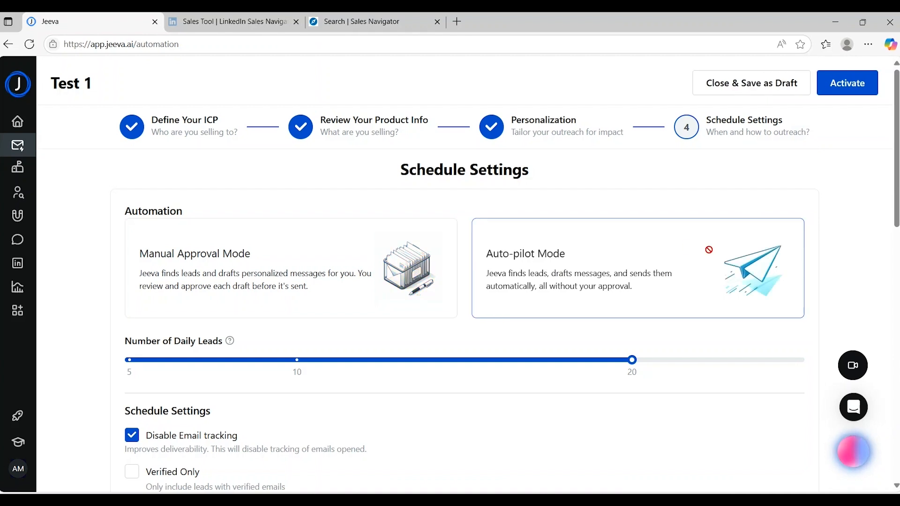
pyautogui.scroll(-3, 698, 249)
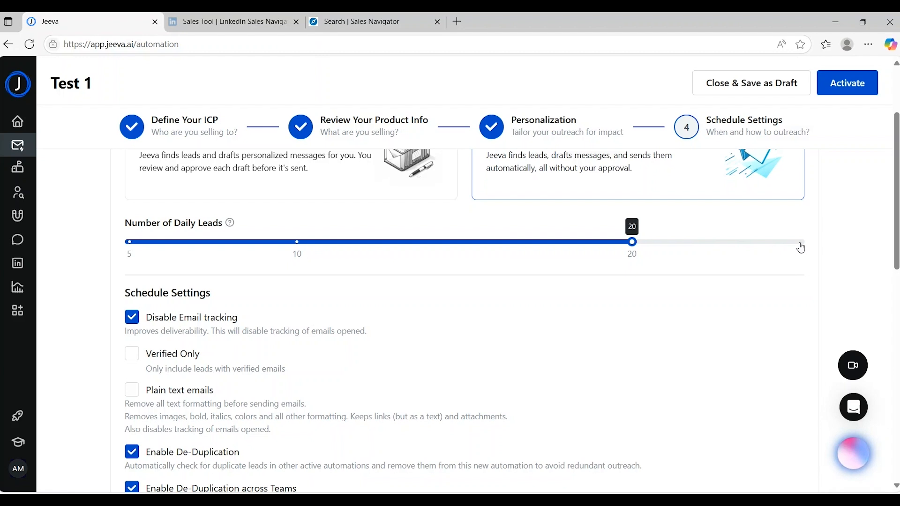
pyautogui.click(800, 247)
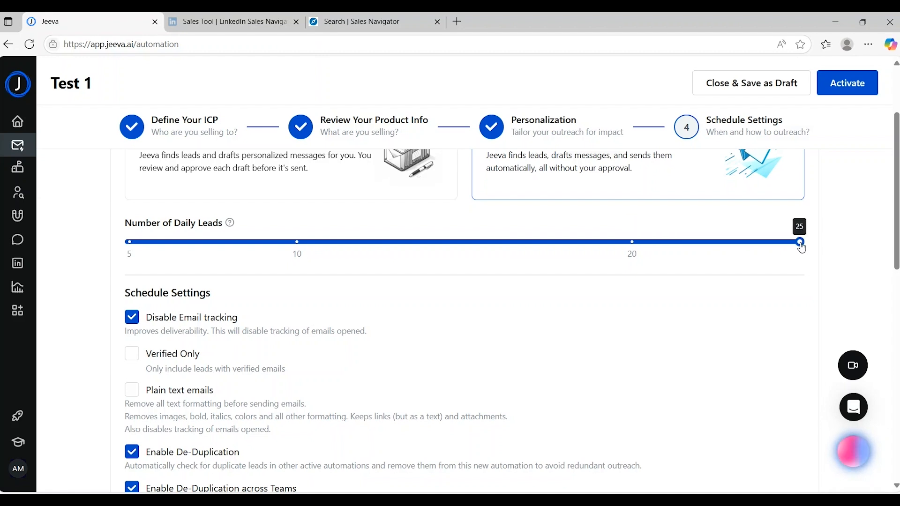
pyautogui.scroll(-3, 802, 246)
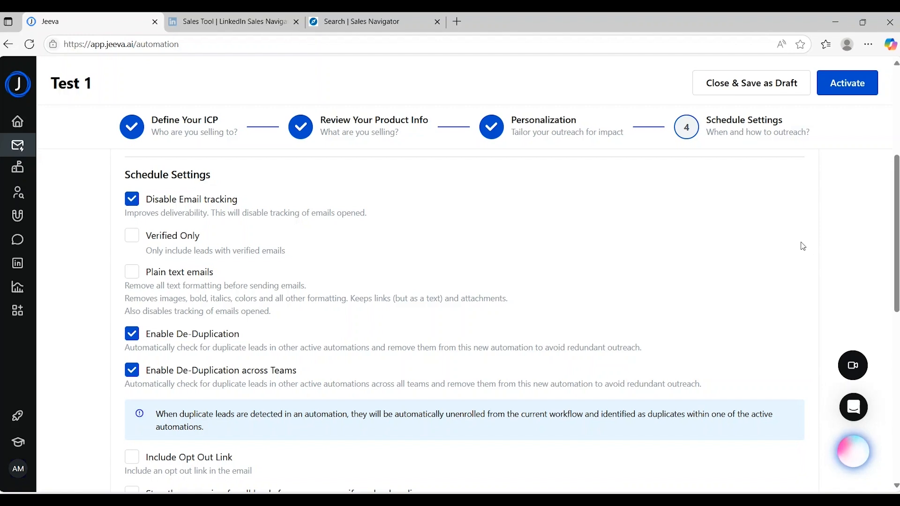
# Set the sending schedule's timezone to America/Denver and activate the automation
pyautogui.scroll(-10, 803, 246)
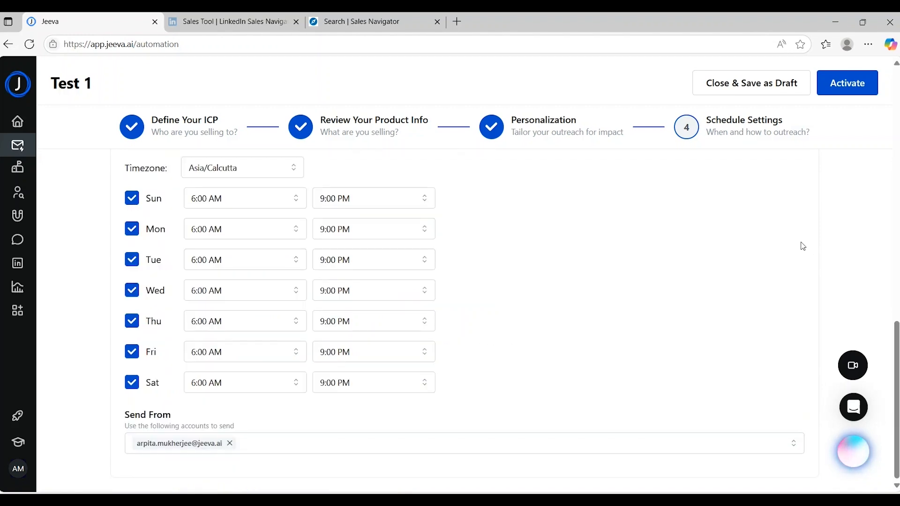
pyautogui.click(265, 164)
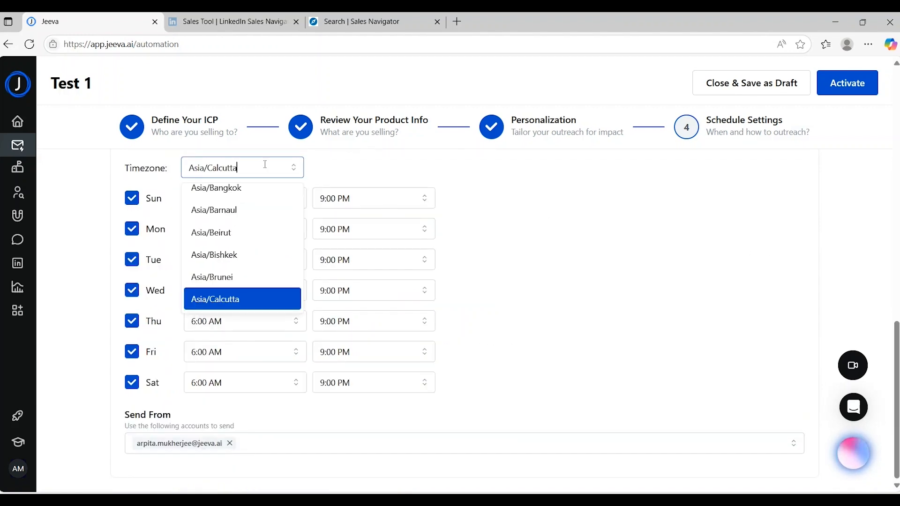
pyautogui.press('BackSpace')
pyautogui.press('BackSpace')
pyautogui.press('BackSpace')
pyautogui.press('BackSpace')
pyautogui.press('BackSpace')
pyautogui.press('BackSpace')
pyautogui.press('BackSpace')
pyautogui.press('BackSpace')
pyautogui.press('BackSpace')
pyautogui.press('BackSpace')
pyautogui.press('BackSpace')
pyautogui.press('BackSpace')
pyautogui.press('BackSpace')
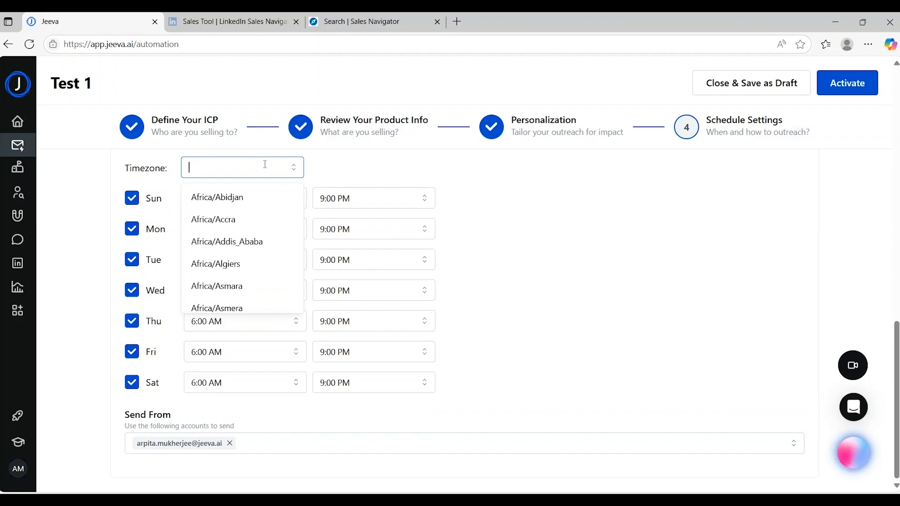
pyautogui.write('den')
pyautogui.press('Down')
pyautogui.press('Return')
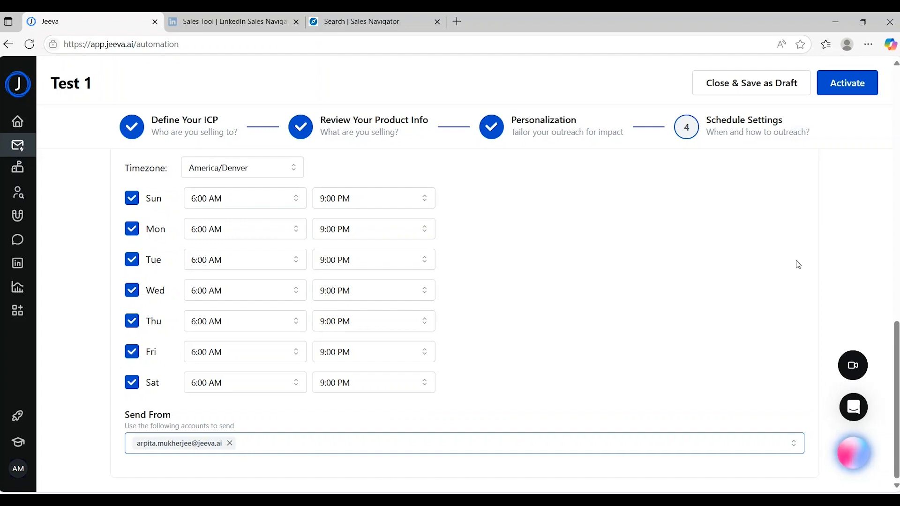
pyautogui.click(840, 96)
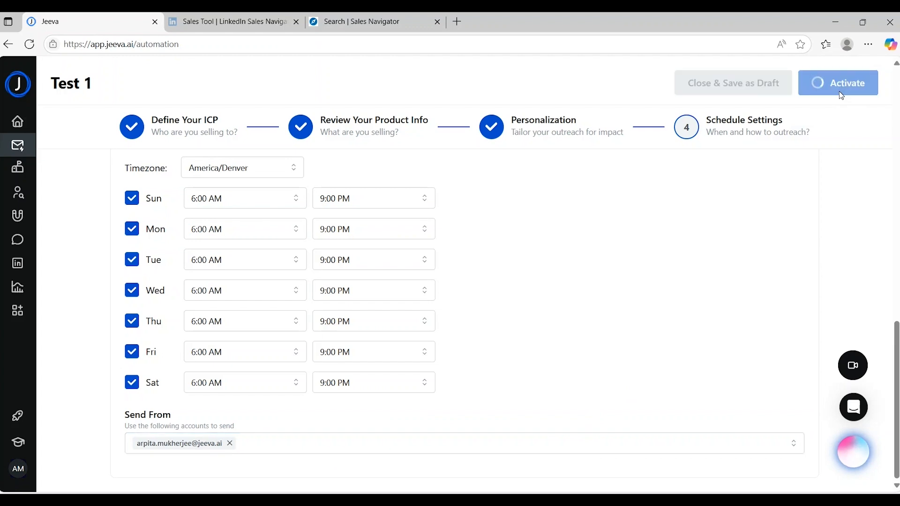